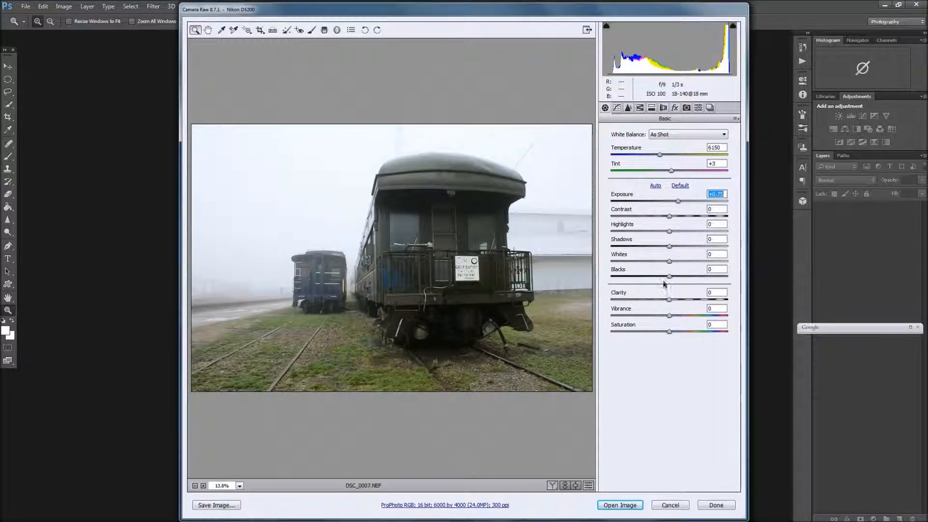
Set Shadows to +28, Whites to +28 and Blacks to -15 in the raw conversion, and open the train photo for editing.
{"action": "left_click_drag", "start_coordinate": [670, 276], "coordinate": [685, 247]}
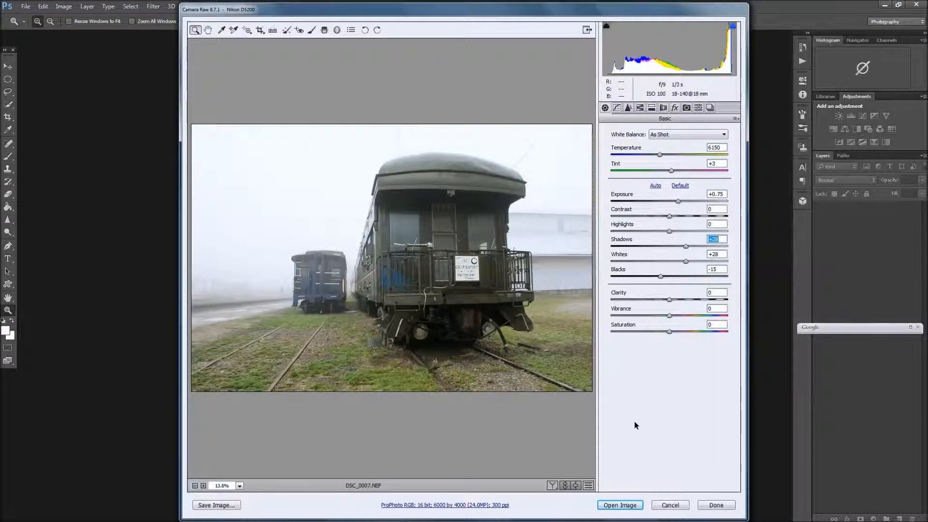
{"action": "left_click", "coordinate": [625, 506]}
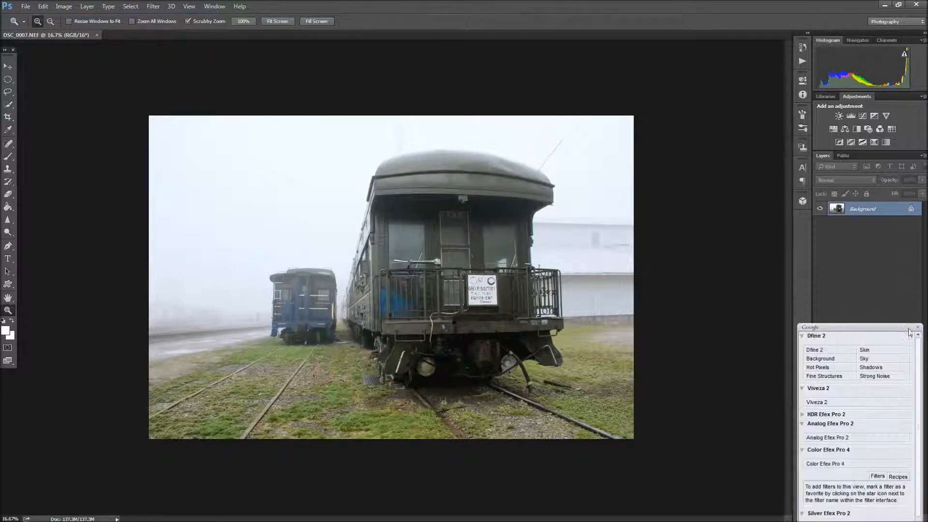
Reduce the photo's noise with Dfine 2 using its automatic profile, comparing the result at the train's roof before applying it.
{"action": "left_click_drag", "start_coordinate": [887, 327], "coordinate": [881, 253]}
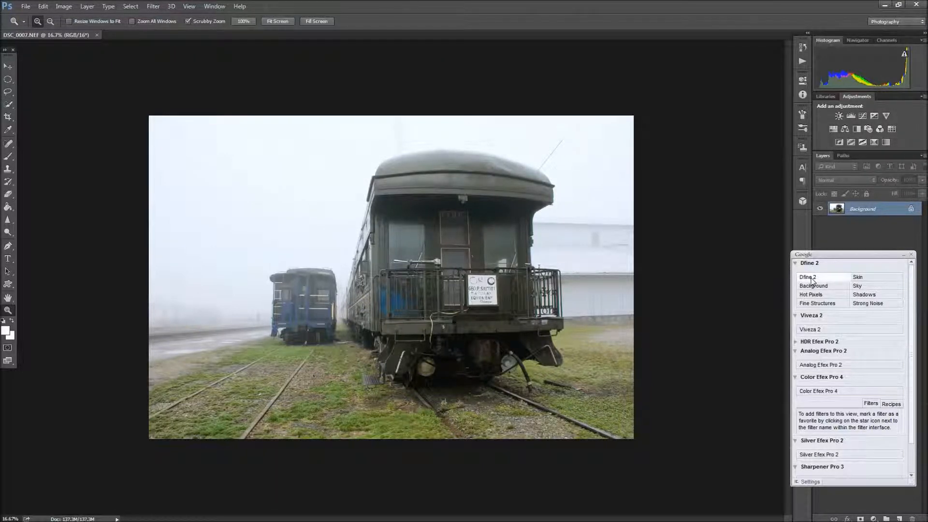
{"action": "left_click", "coordinate": [812, 279]}
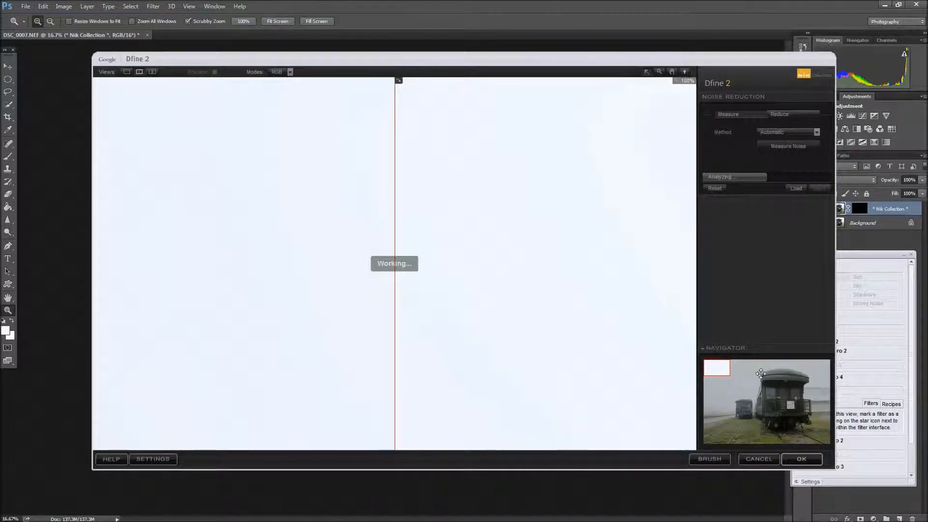
{"action": "left_click", "coordinate": [760, 374]}
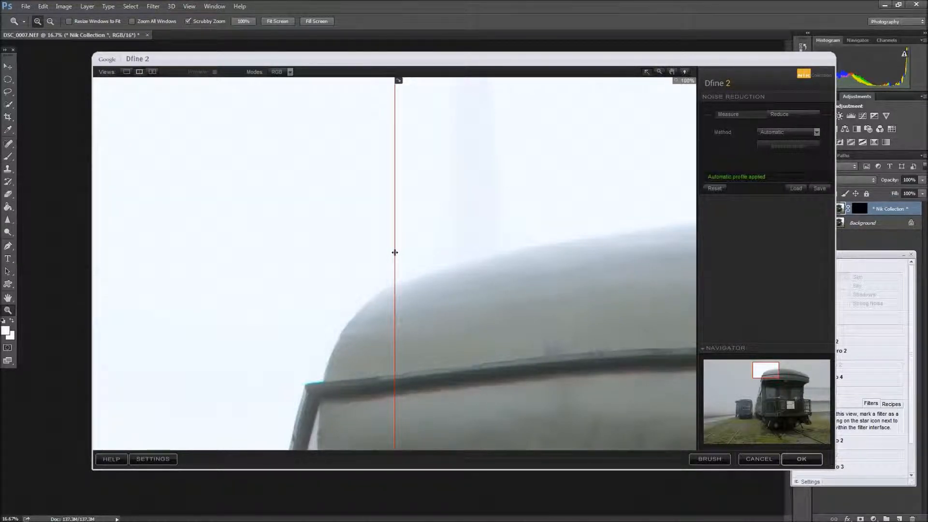
{"action": "left_click_drag", "start_coordinate": [395, 253], "coordinate": [330, 253]}
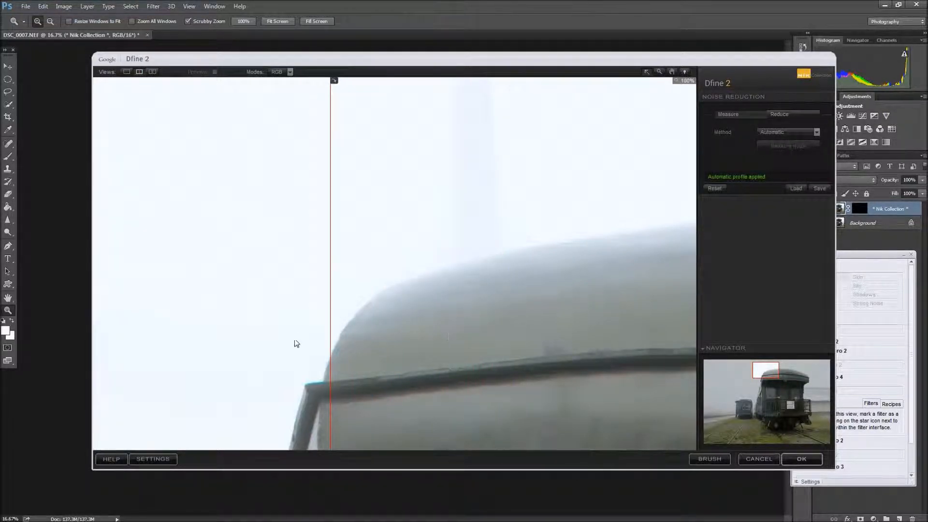
{"action": "left_click", "coordinate": [817, 460]}
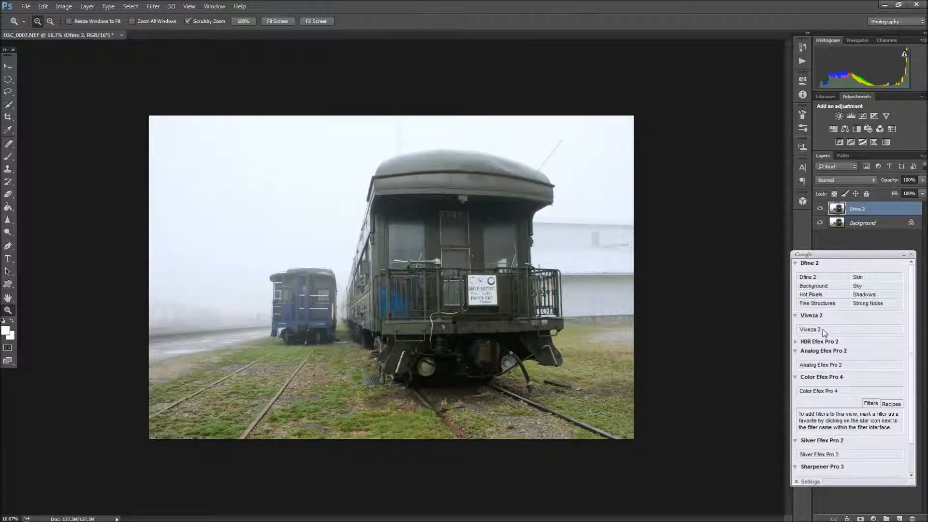
Raise the global Structure in Viveza 2, compare the photo with and without the preview, and apply the filter.
{"action": "left_click", "coordinate": [823, 329]}
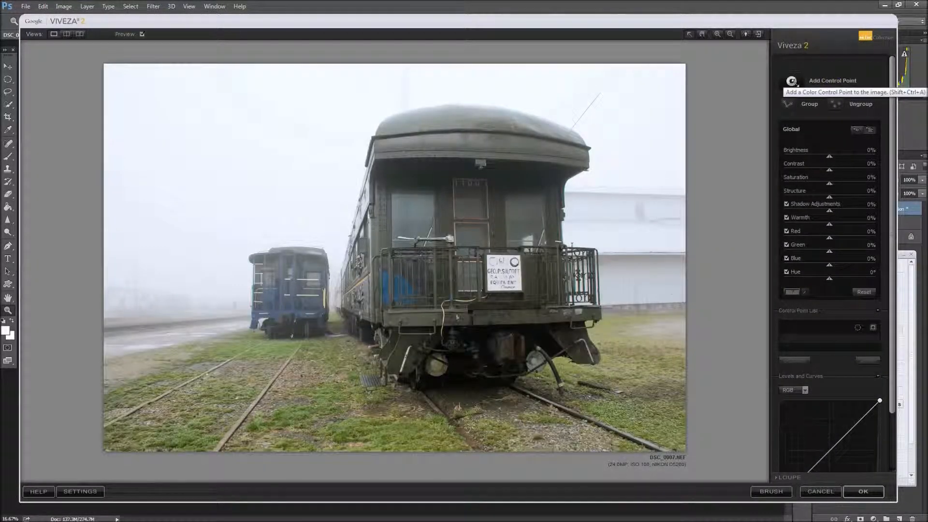
{"action": "left_click", "coordinate": [792, 82]}
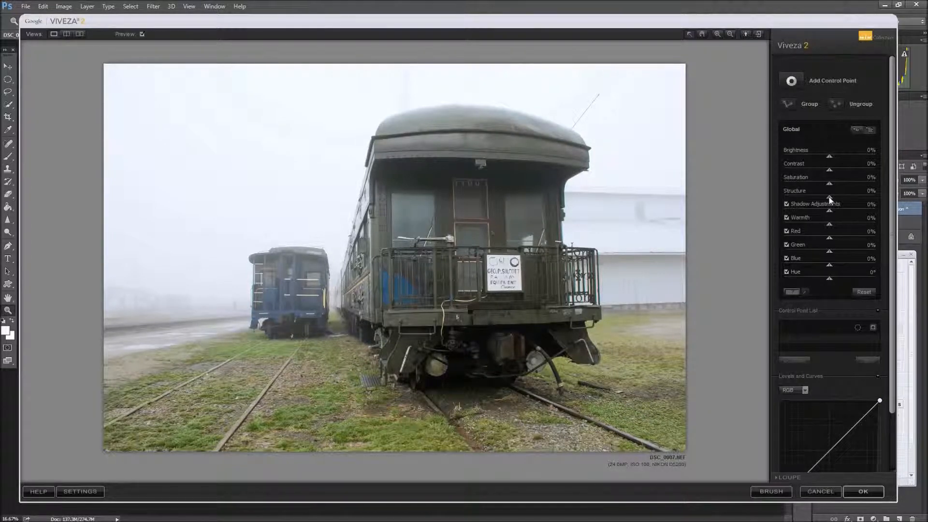
{"action": "left_click_drag", "start_coordinate": [829, 199], "coordinate": [855, 198]}
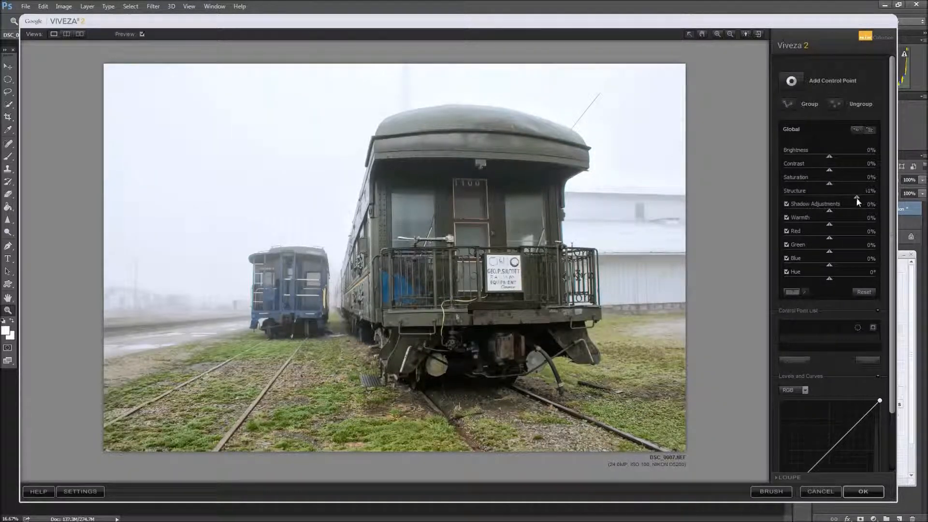
{"action": "left_click", "coordinate": [143, 34]}
{"action": "left_click", "coordinate": [142, 33]}
{"action": "left_click", "coordinate": [142, 34]}
{"action": "left_click", "coordinate": [142, 34]}
{"action": "left_click", "coordinate": [863, 491]}
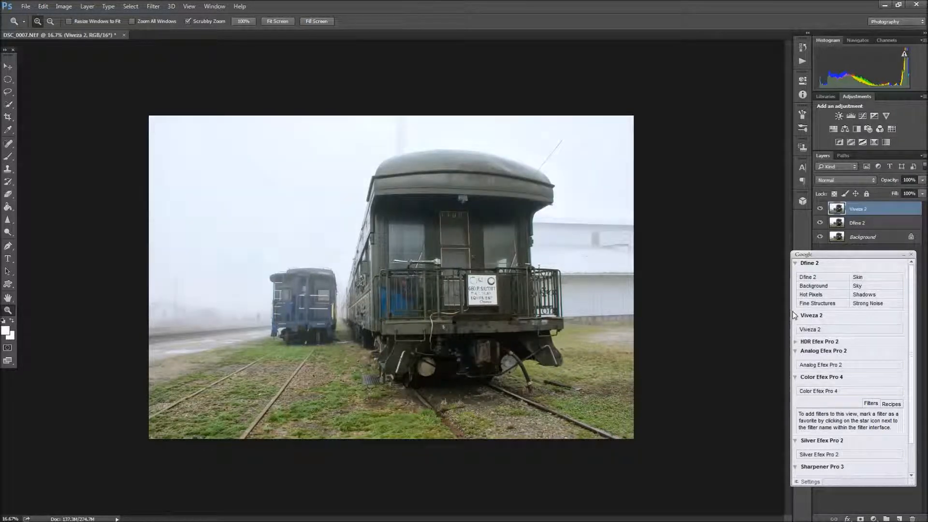
Tone map the photo as a single image in HDR Efex Pro 2 with the 03 - Deep 1 preset, after comparing it with 04 - Deep 2.
{"action": "left_click", "coordinate": [796, 315]}
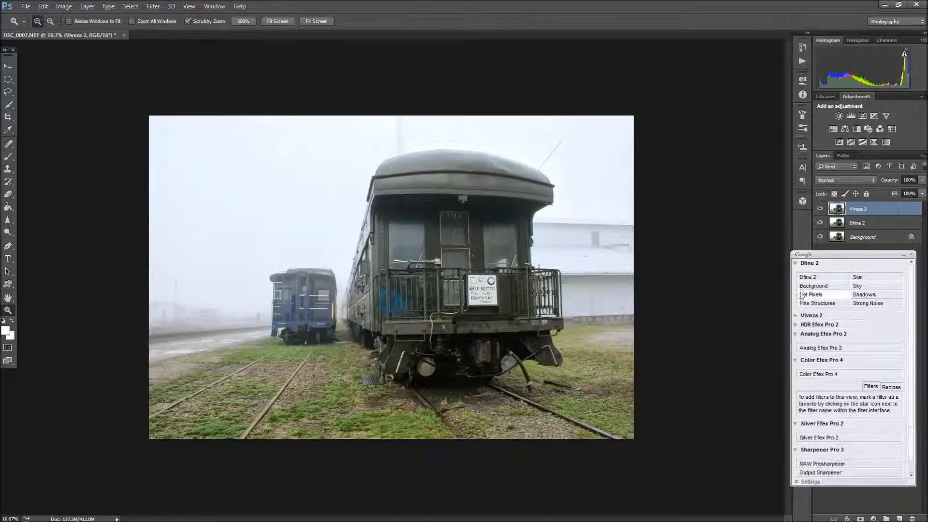
{"action": "left_click", "coordinate": [795, 264]}
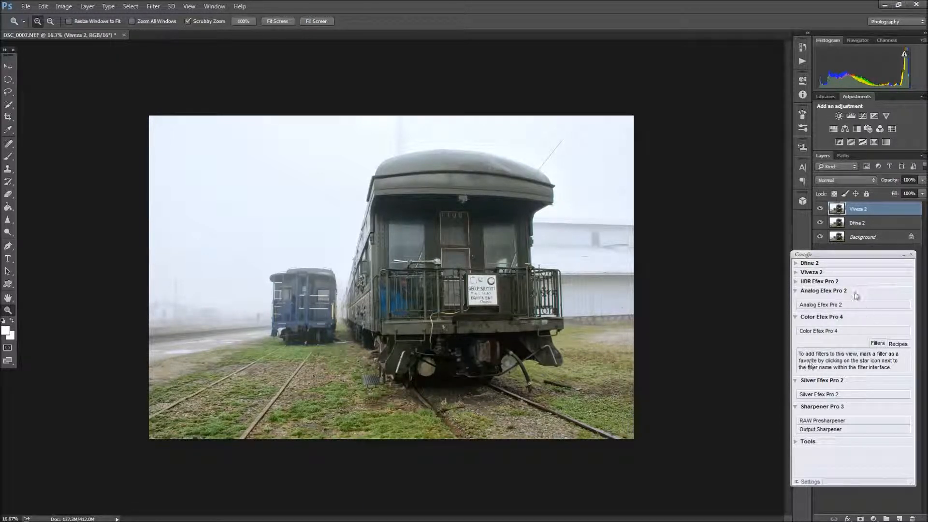
{"action": "left_click", "coordinate": [804, 284]}
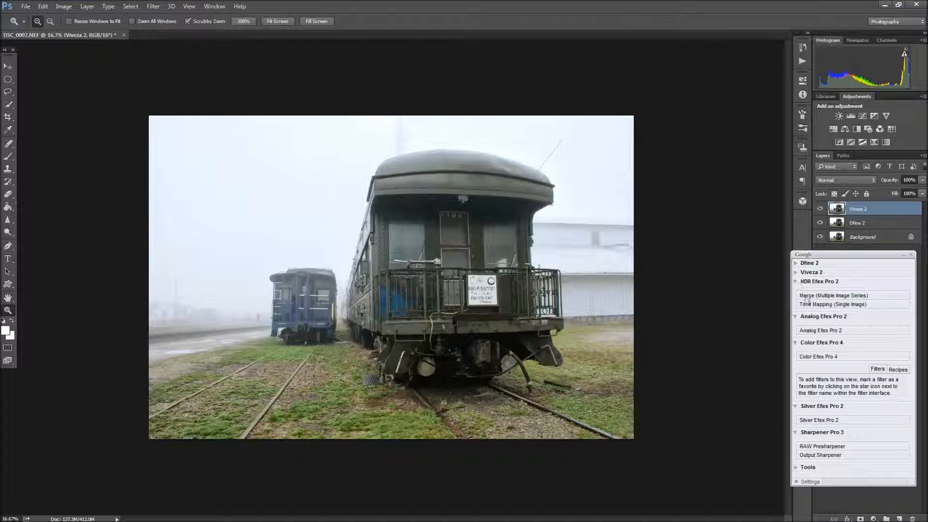
{"action": "left_click", "coordinate": [822, 305]}
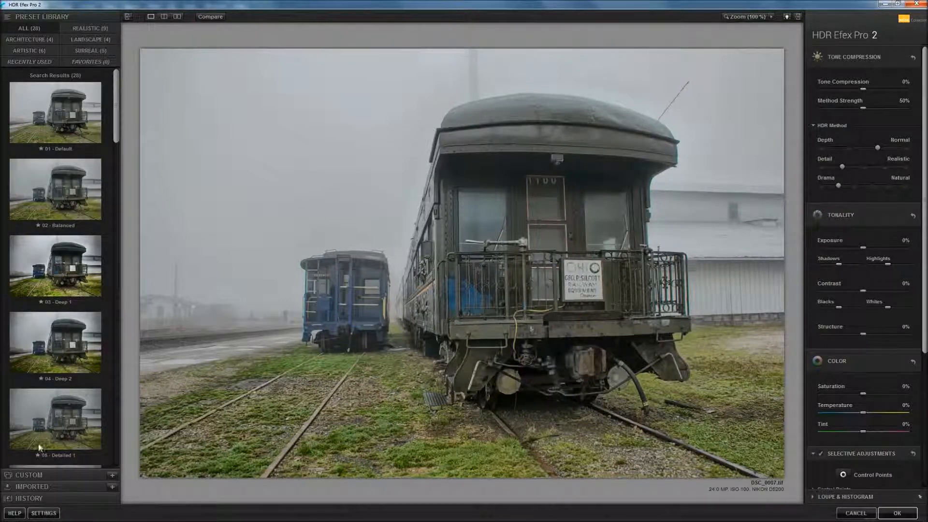
{"action": "left_click", "coordinate": [65, 255]}
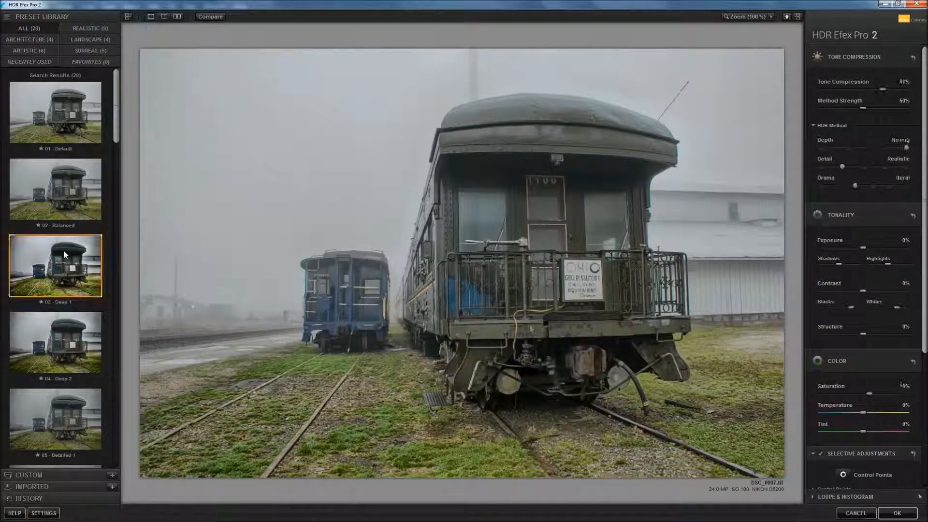
{"action": "left_click", "coordinate": [56, 347]}
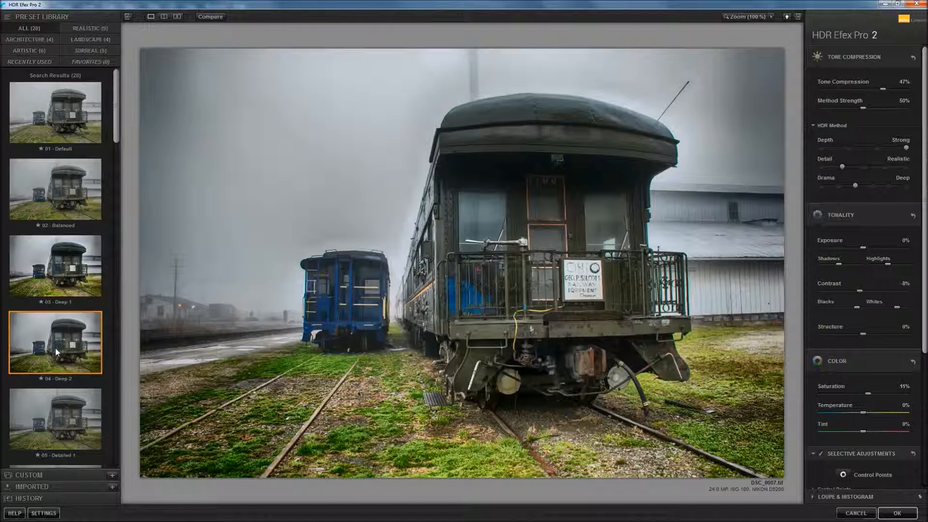
{"action": "left_click", "coordinate": [62, 281]}
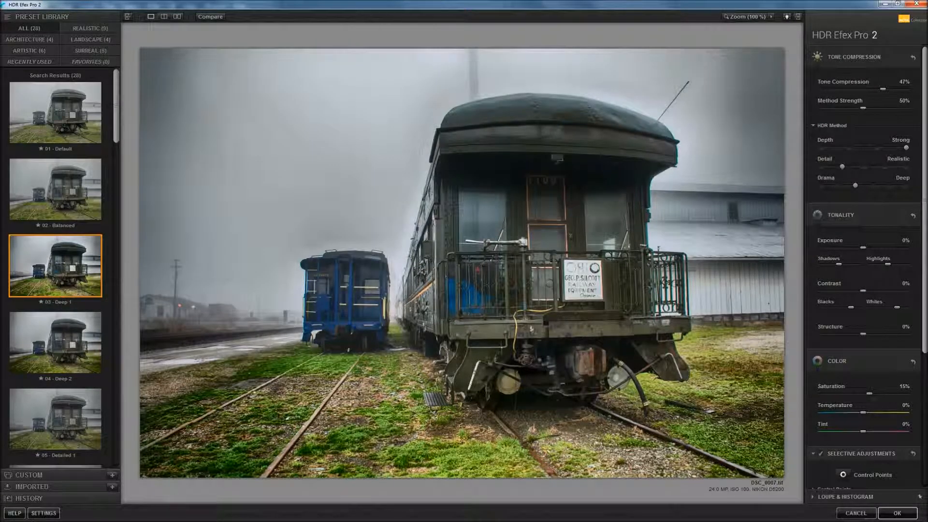
{"action": "left_click", "coordinate": [908, 517]}
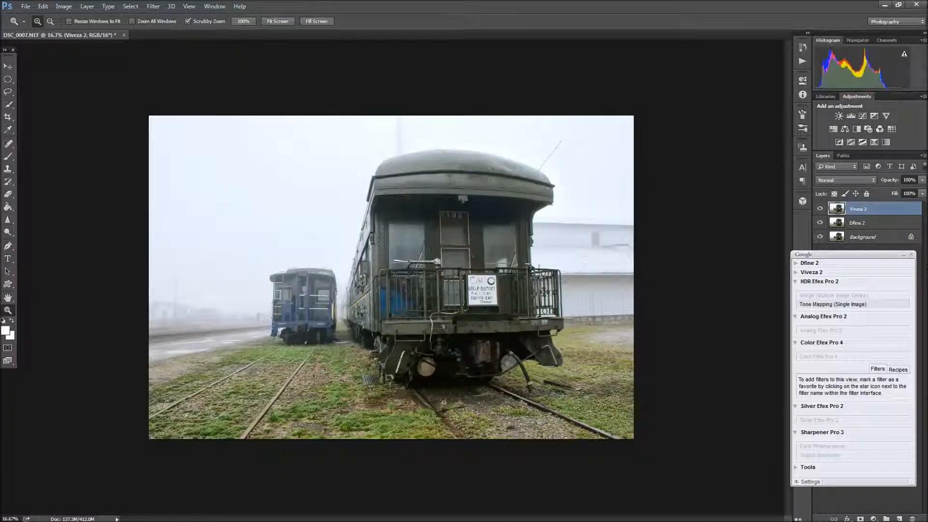
Apply the Bleach Bypass filter to the photo with Color Efex Pro 4, keeping its default settings.
{"action": "left_click", "coordinate": [795, 282]}
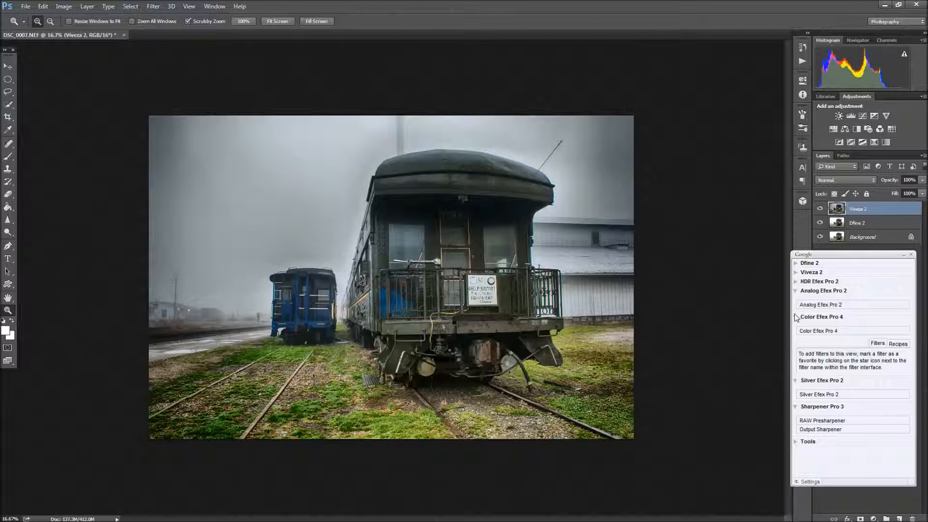
{"action": "left_click", "coordinate": [820, 332]}
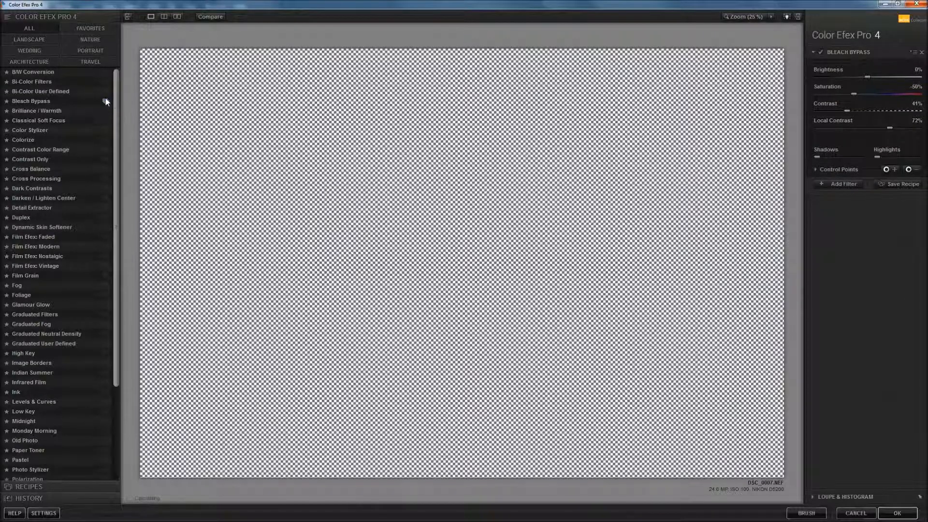
{"action": "left_click", "coordinate": [106, 101]}
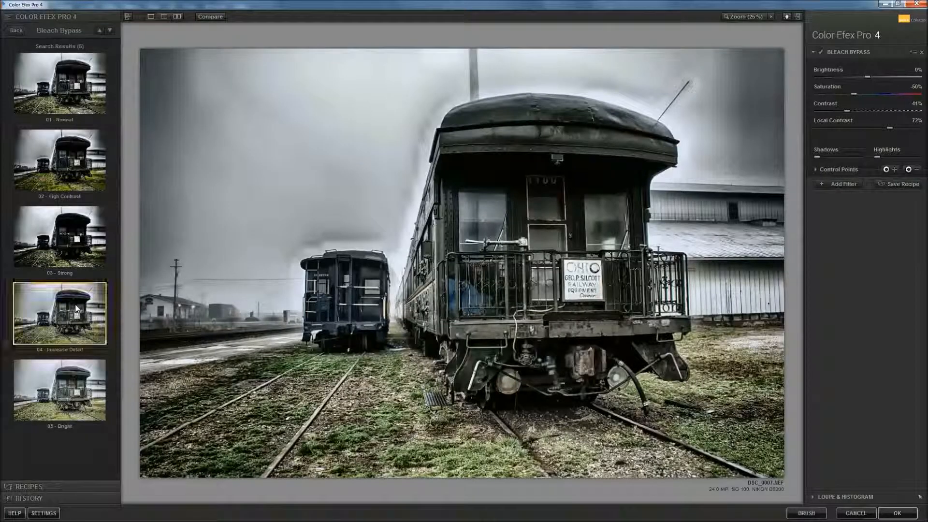
{"action": "left_click", "coordinate": [900, 517]}
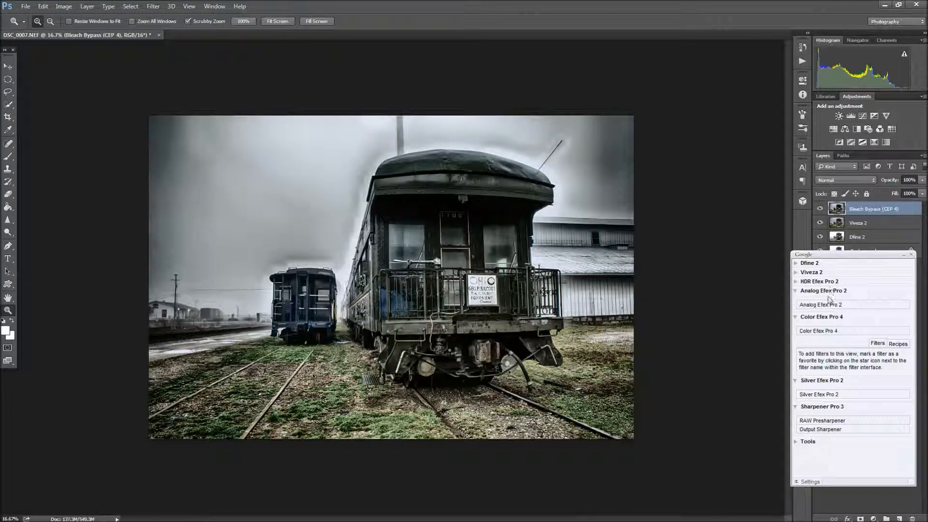
Convert the photo to black and white in Silver Efex Pro 2 with the 007 High Key 1 preset, after trying 008 High Key 2.
{"action": "left_click", "coordinate": [828, 397]}
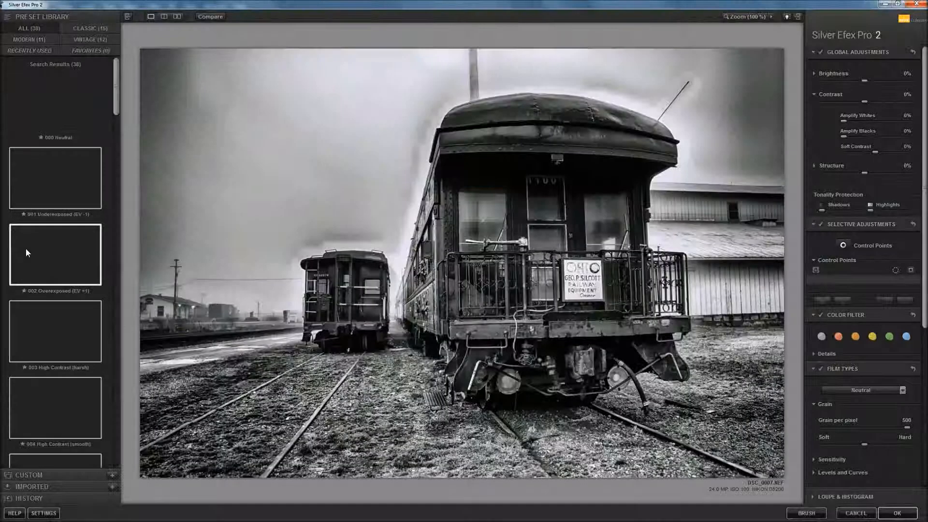
{"action": "scroll", "coordinate": [33, 245], "scroll_direction": "down", "scroll_amount": 5}
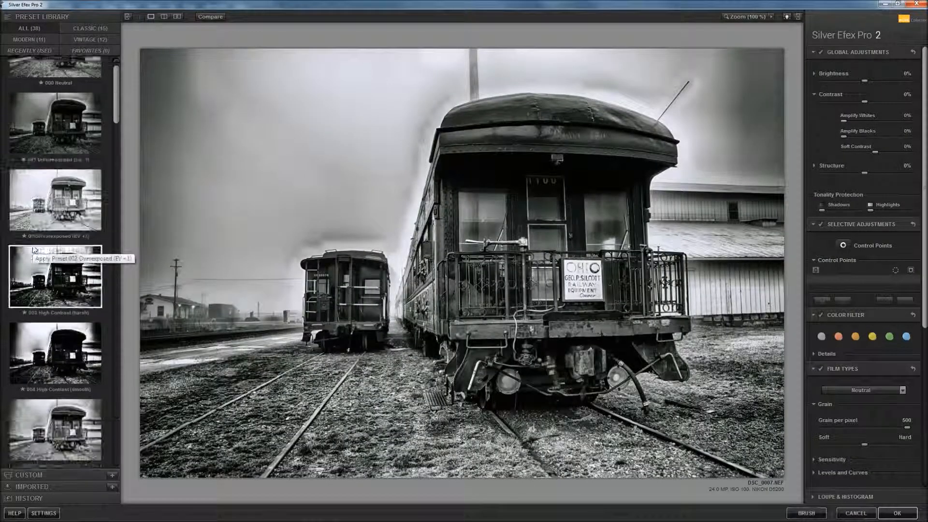
{"action": "scroll", "coordinate": [33, 249], "scroll_direction": "down", "scroll_amount": 2}
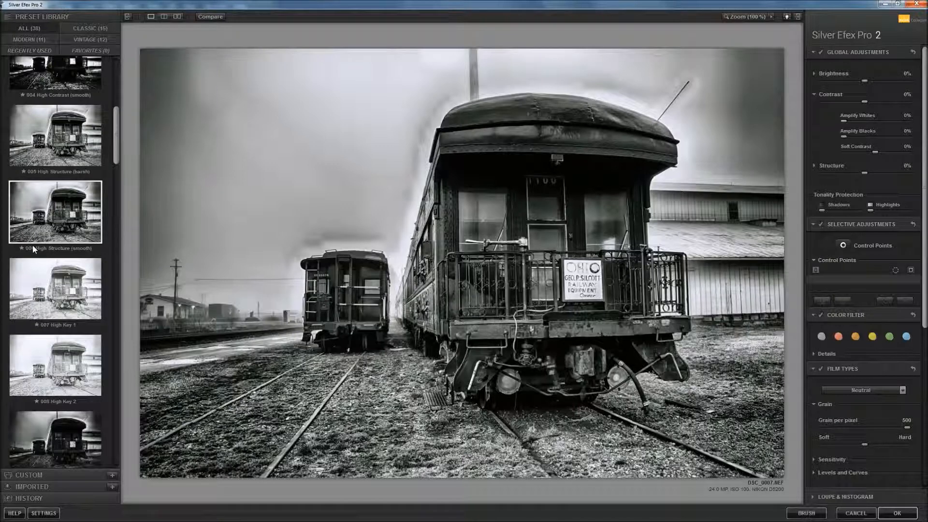
{"action": "left_click", "coordinate": [71, 287]}
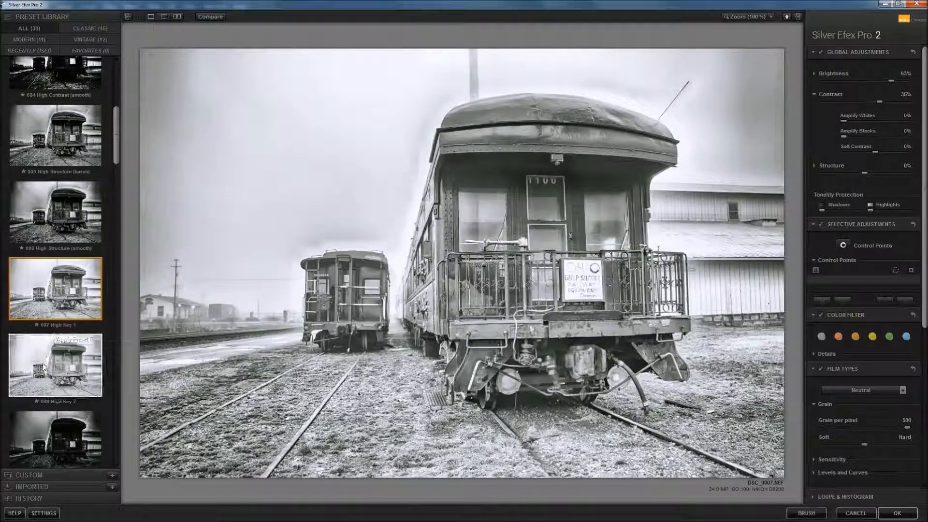
{"action": "left_click", "coordinate": [43, 366]}
{"action": "left_click", "coordinate": [47, 306]}
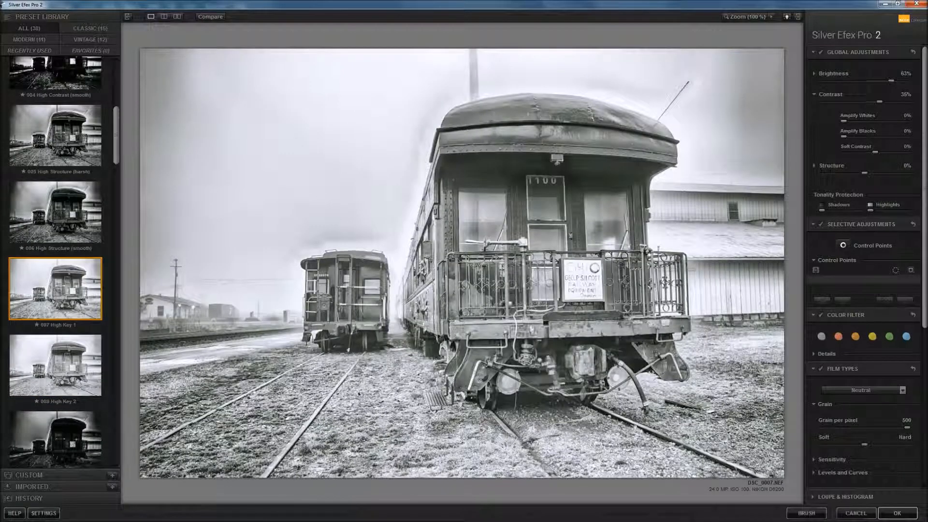
Raise the black-and-white image's Contrast to about 69% and try the blue color filter.
{"action": "left_click_drag", "start_coordinate": [886, 102], "coordinate": [896, 101]}
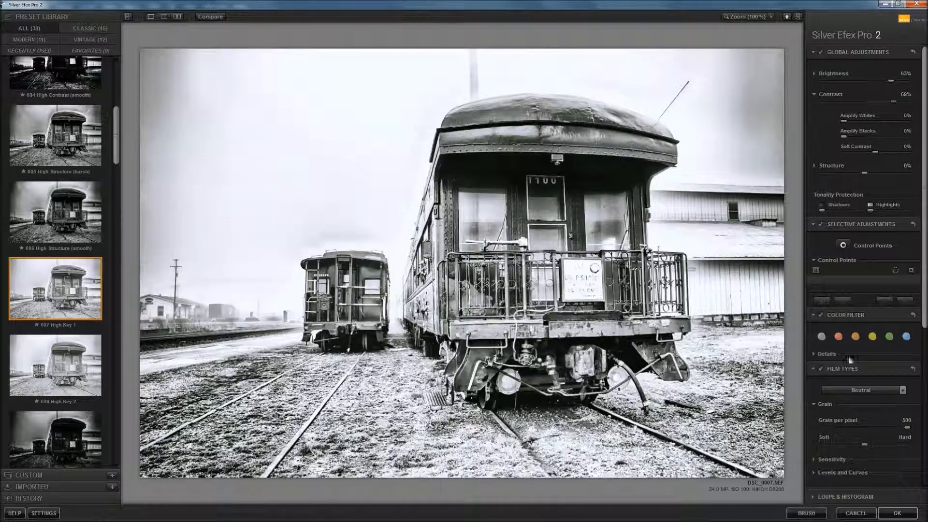
{"action": "left_click", "coordinate": [907, 337]}
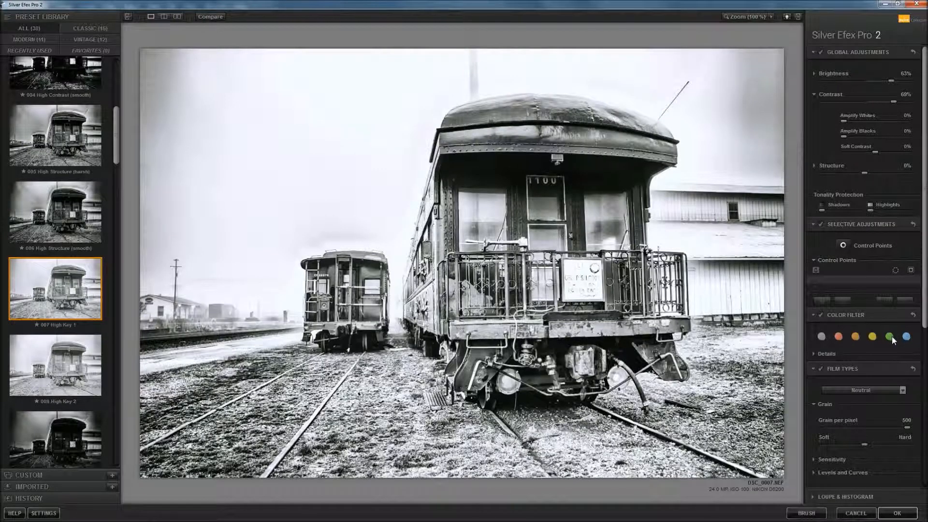
Tone the image with Coffee toning number 13 and apply the Silver Efex Pro 2 conversion.
{"action": "left_click_drag", "start_coordinate": [924, 327], "coordinate": [921, 466]}
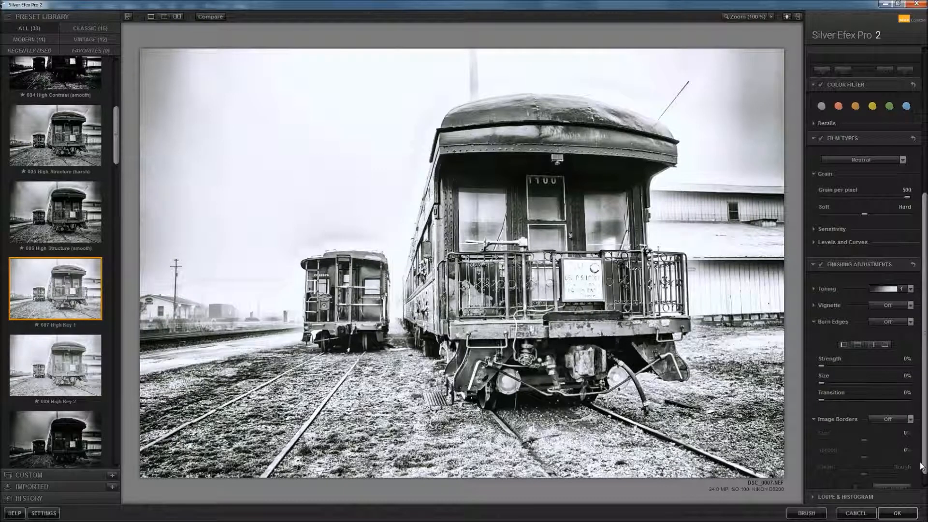
{"action": "left_click", "coordinate": [910, 289]}
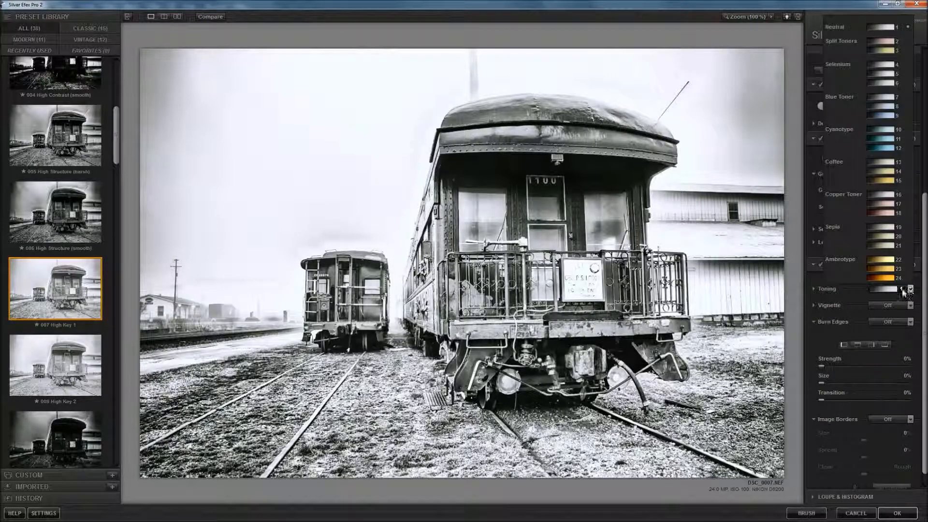
{"action": "left_click", "coordinate": [880, 162]}
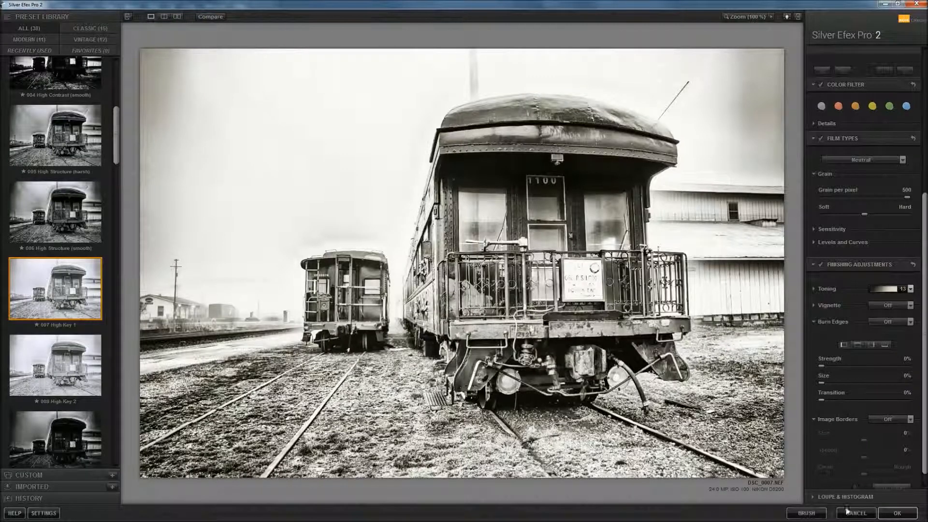
{"action": "left_click", "coordinate": [885, 514]}
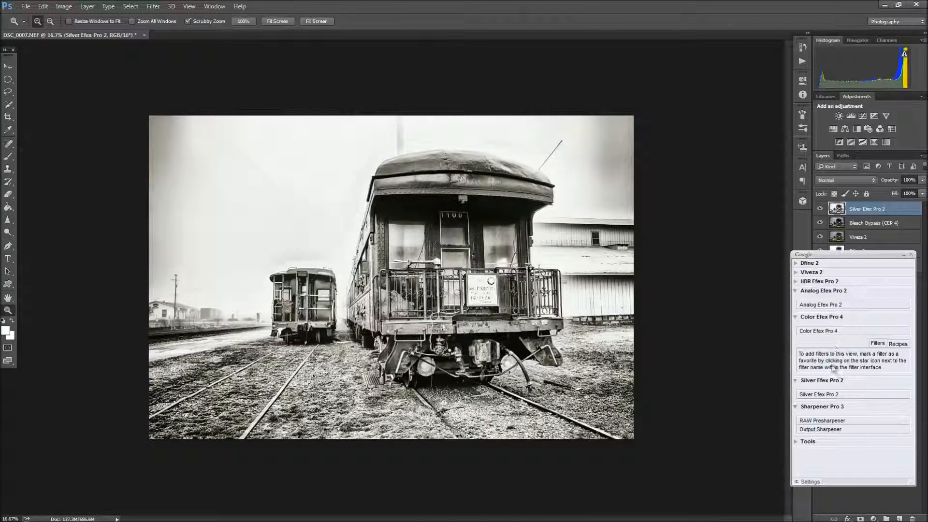
Start Analog Efex Pro 2 on the toned photo and choose only the Lens Vignette tool.
{"action": "left_click", "coordinate": [840, 308]}
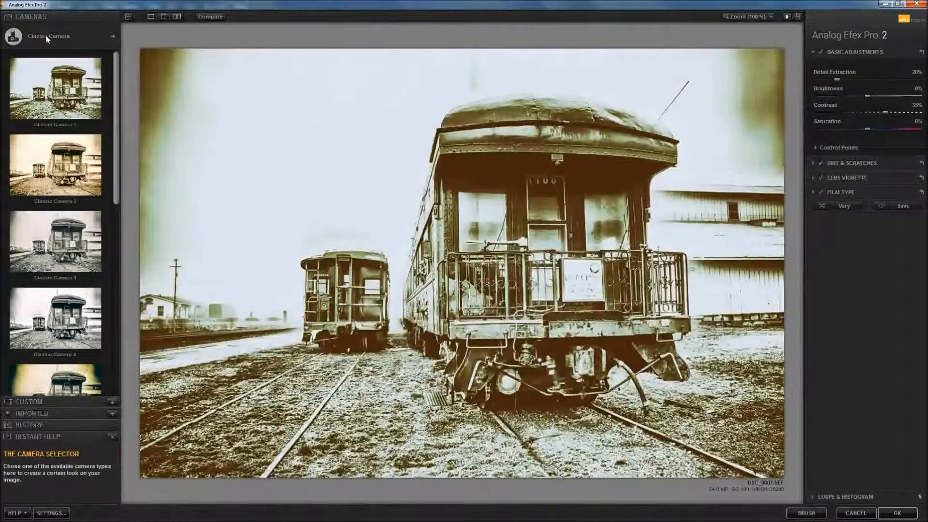
{"action": "left_click", "coordinate": [45, 34]}
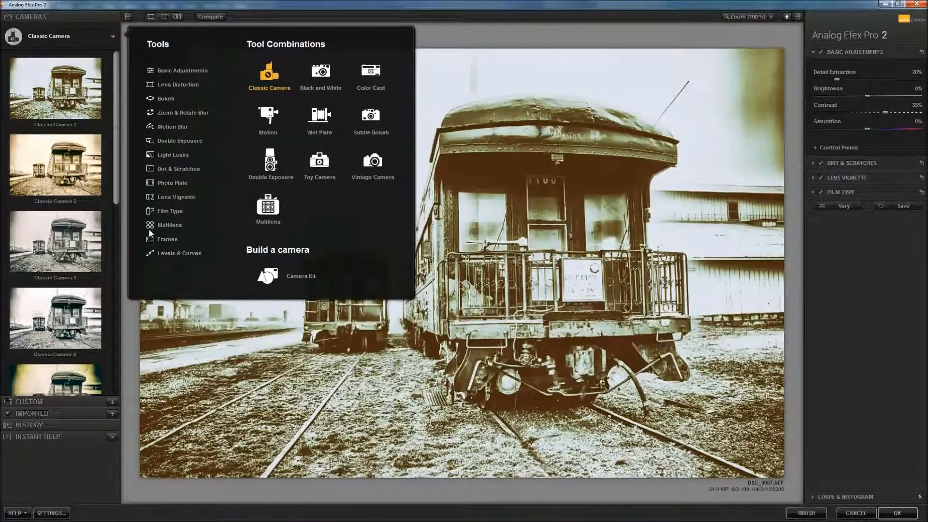
{"action": "left_click", "coordinate": [165, 200]}
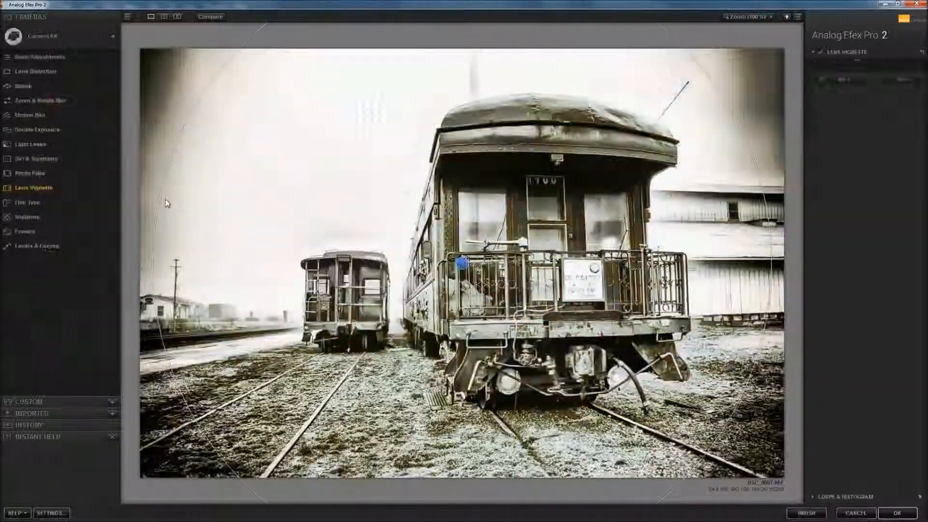
Set the lens vignette's shape fully to Rectangle and its Amount to 100%, and apply the filter to the photo.
{"action": "left_click_drag", "start_coordinate": [817, 96], "coordinate": [918, 97]}
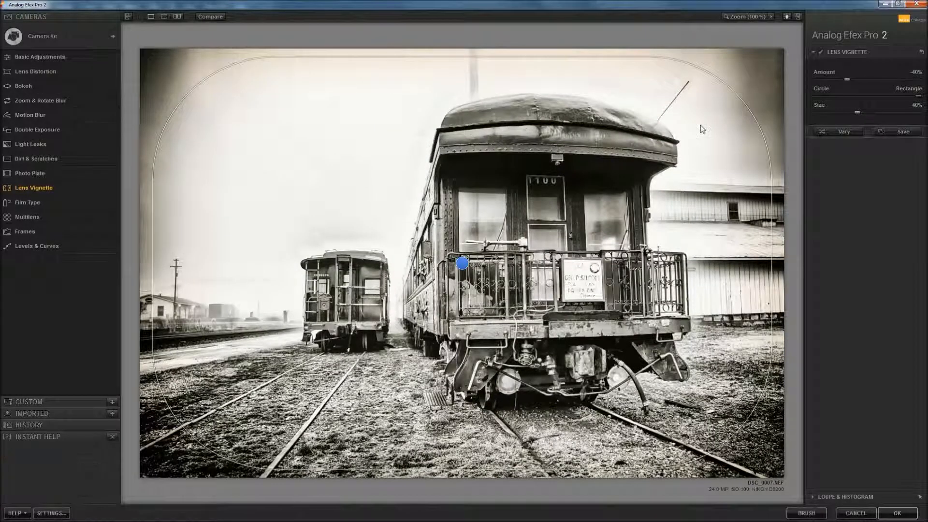
{"action": "left_click_drag", "start_coordinate": [845, 78], "coordinate": [926, 80]}
{"action": "left_click_drag", "start_coordinate": [790, 87], "coordinate": [926, 82]}
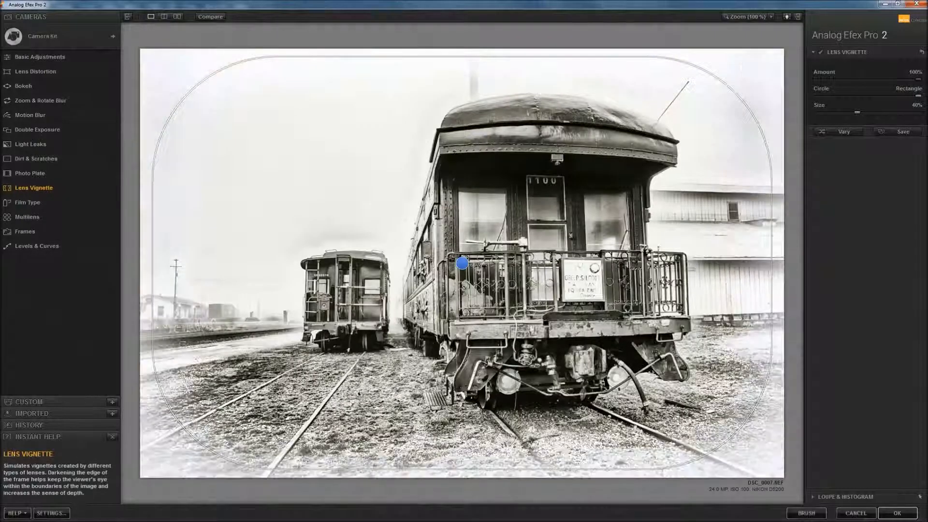
{"action": "left_click", "coordinate": [901, 513]}
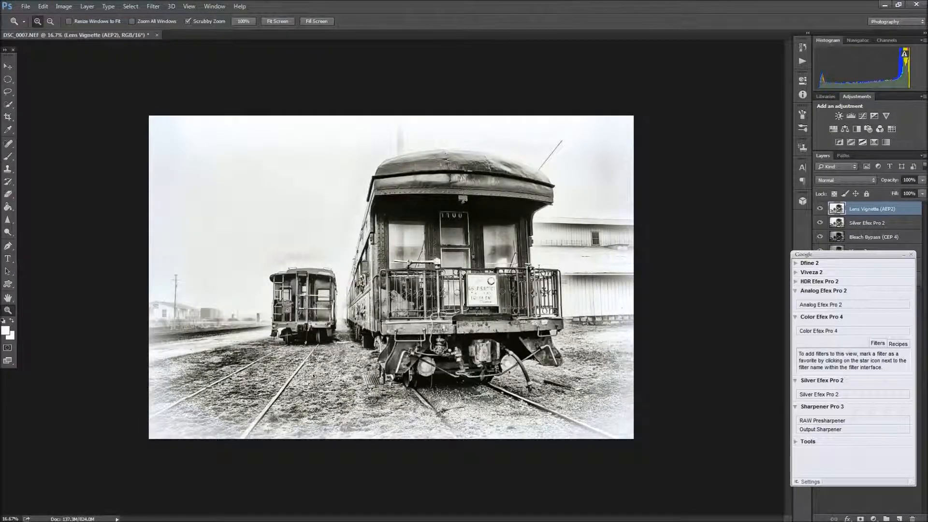
Collapse the floating Google filter panel and move it clear of the layer list.
{"action": "left_click", "coordinate": [904, 255]}
{"action": "left_click_drag", "start_coordinate": [891, 256], "coordinate": [893, 405]}
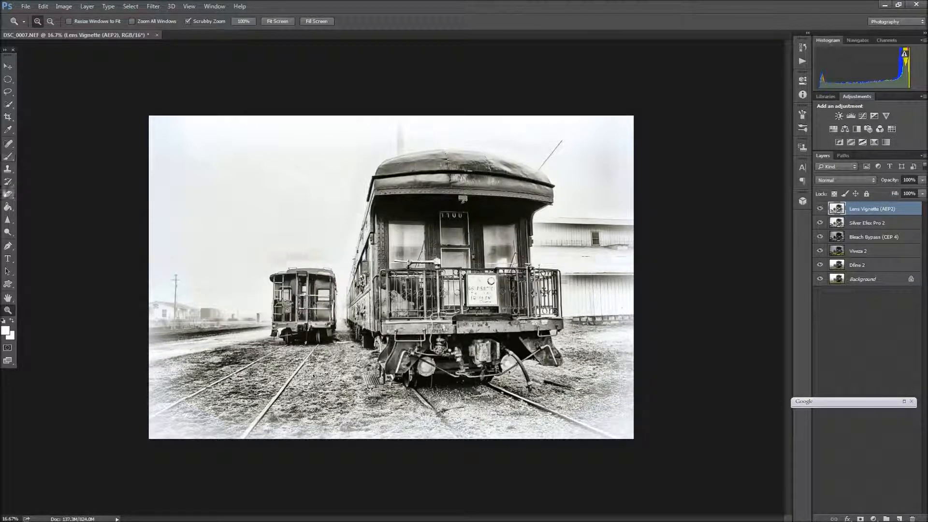
Remove the distant utility pole, the post above the train roof and the slanted antenna with a size 125 content-aware Spot Healing Brush.
{"action": "left_click", "coordinate": [9, 142]}
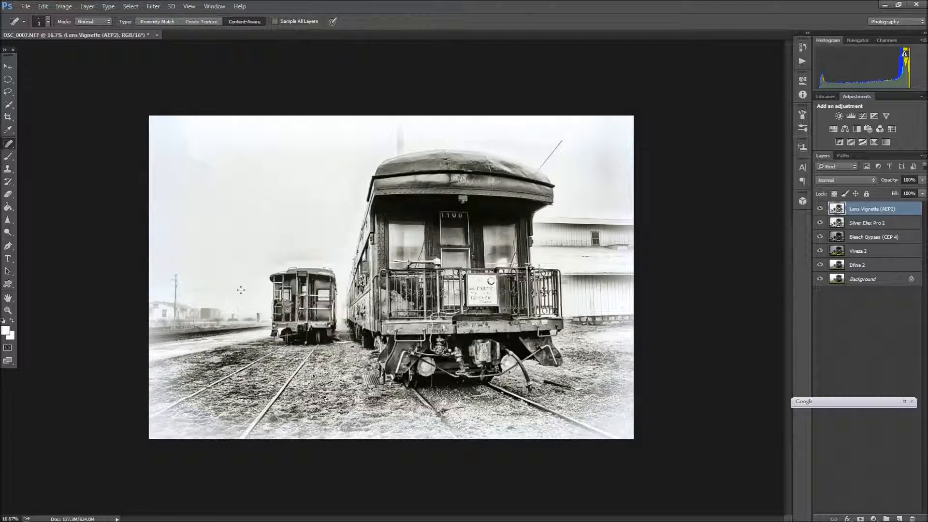
{"action": "key", "text": "bracketright"}
{"action": "key", "text": "bracketright"}
{"action": "key", "text": "bracketright"}
{"action": "key", "text": "bracketright"}
{"action": "key", "text": "bracketright"}
{"action": "key", "text": "bracketright"}
{"action": "key", "text": "bracketright"}
{"action": "key", "text": "bracketright"}
{"action": "key", "text": "bracketright"}
{"action": "key", "text": "bracketright"}
{"action": "key", "text": "bracketright"}
{"action": "key", "text": "bracketright"}
{"action": "key", "text": "bracketright"}
{"action": "key", "text": "bracketright"}
{"action": "key", "text": "bracketright"}
{"action": "key", "text": "bracketright"}
{"action": "key", "text": "bracketright"}
{"action": "key", "text": "bracketright"}
{"action": "key", "text": "bracketright"}
{"action": "key", "text": "bracketright"}
{"action": "key", "text": "bracketleft"}
{"action": "key", "text": "bracketleft"}
{"action": "mouse_move", "coordinate": [219, 291]}
{"action": "left_mouse_down"}
{"action": "mouse_move", "coordinate": [267, 290]}
{"action": "mouse_move", "coordinate": [177, 285]}
{"action": "mouse_move", "coordinate": [185, 291]}
{"action": "mouse_move", "coordinate": [176, 276]}
{"action": "mouse_move", "coordinate": [174, 300]}
{"action": "left_mouse_up"}
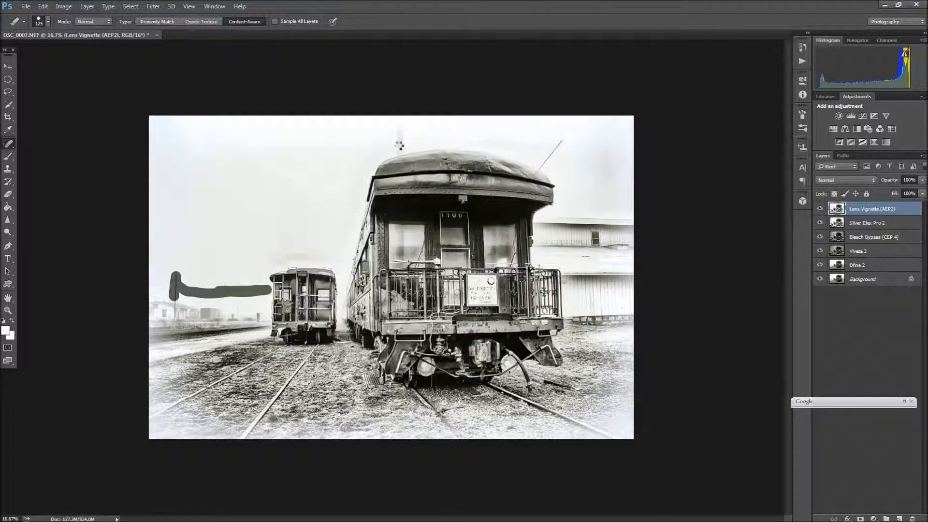
{"action": "mouse_move", "coordinate": [398, 145]}
{"action": "left_mouse_down"}
{"action": "mouse_move", "coordinate": [397, 119]}
{"action": "mouse_move", "coordinate": [403, 143]}
{"action": "left_mouse_up"}
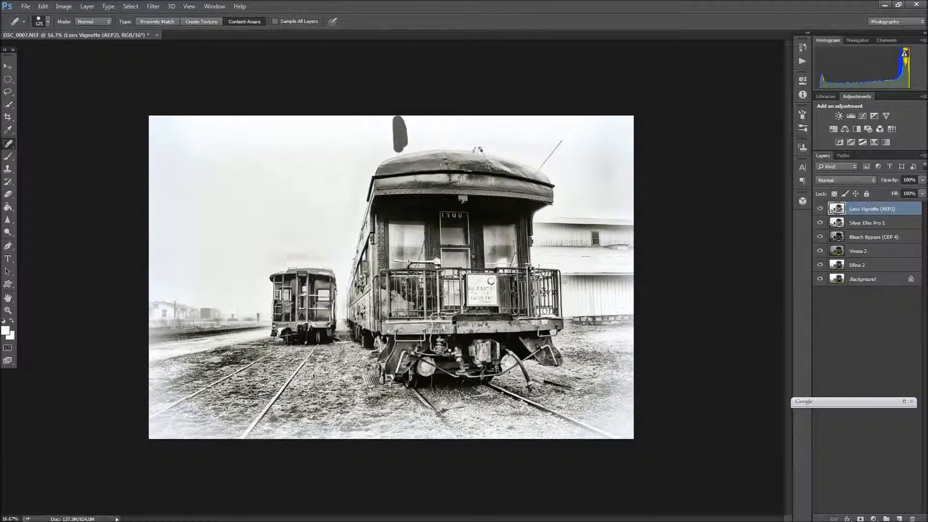
{"action": "left_click_drag", "start_coordinate": [565, 139], "coordinate": [542, 168]}
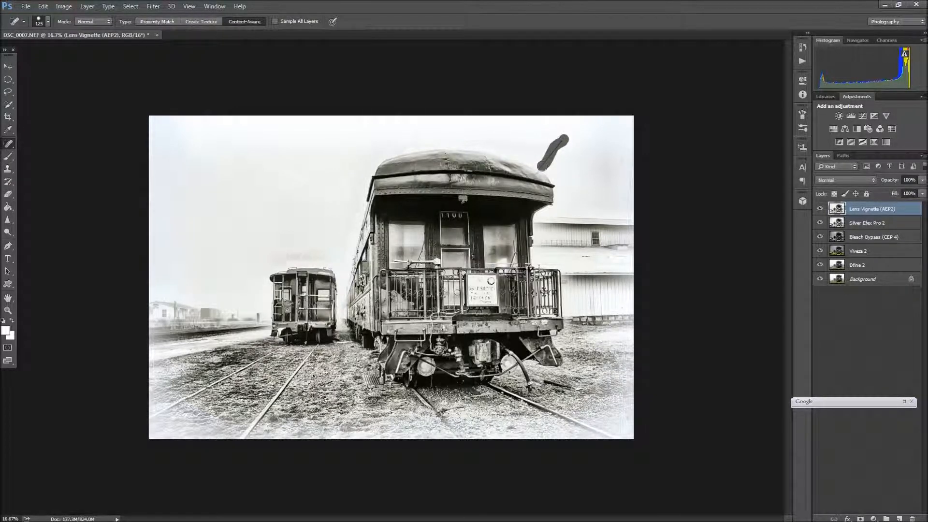